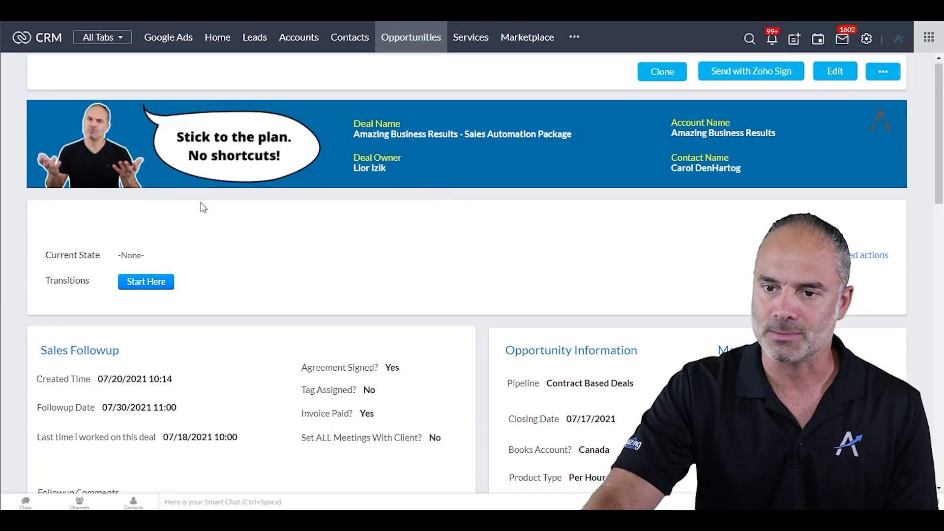
- Delete all text from the deal's Followup Comments and save the field empty
scroll(204, 199, "down", 1)
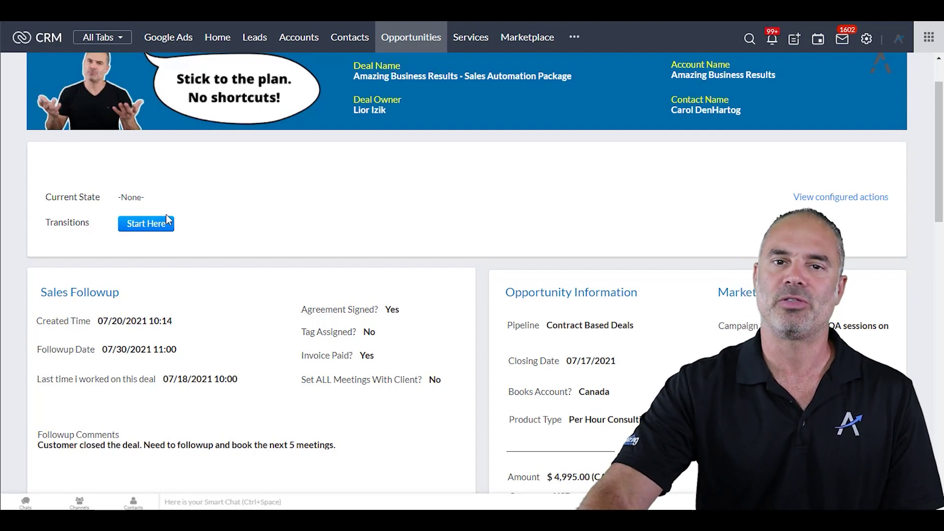
scroll(299, 232, "down", 3)
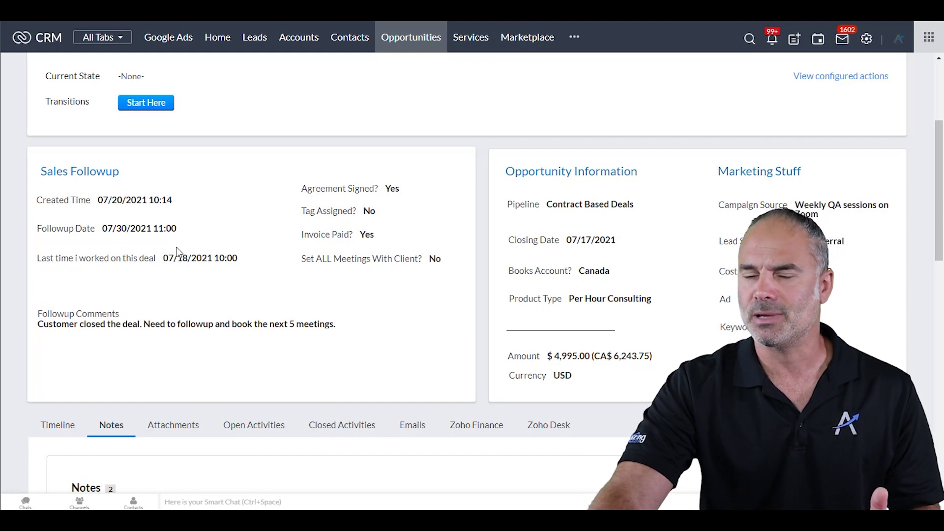
left_click(128, 325)
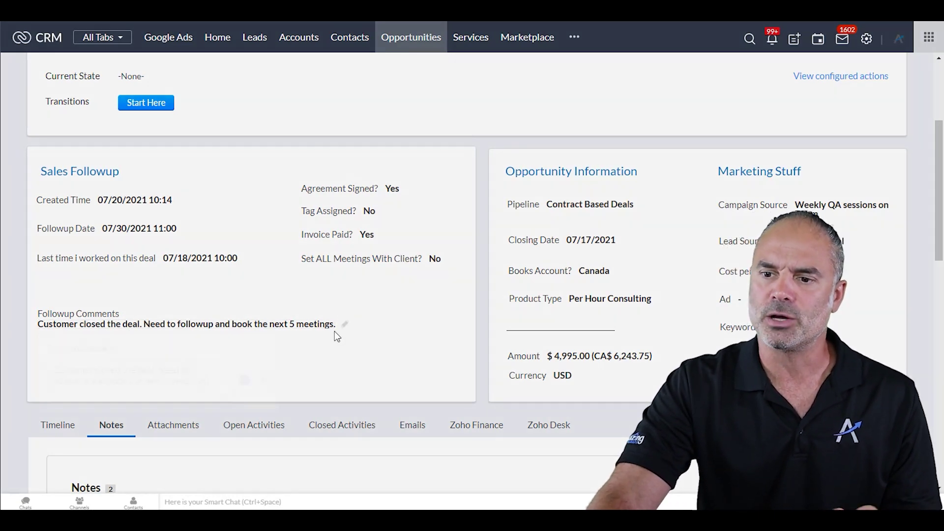
left_click(345, 324)
key("ctrl+a")
key("BackSpace")
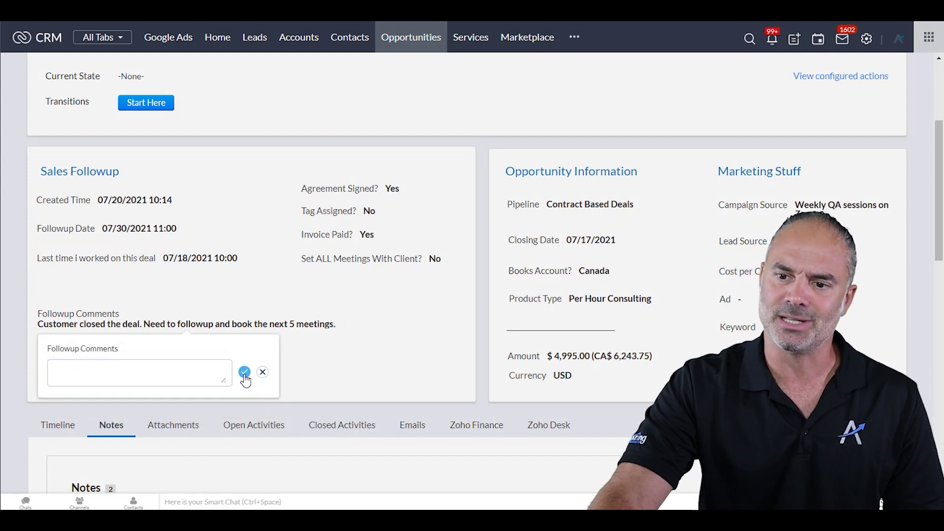
left_click(244, 372)
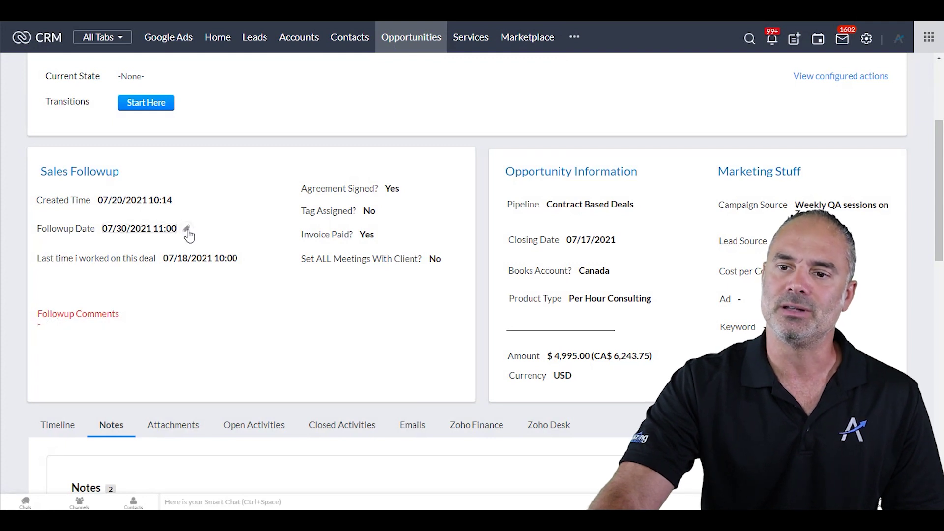
- Clear the deal's Followup Date and save it empty
left_click(186, 230)
left_click(158, 283)
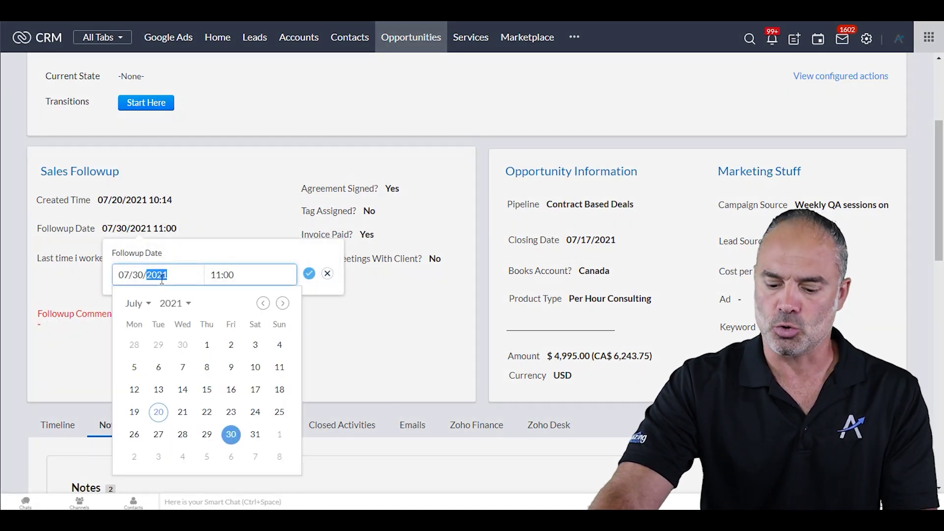
key("ctrl+a")
key("BackSpace")
left_click(309, 274)
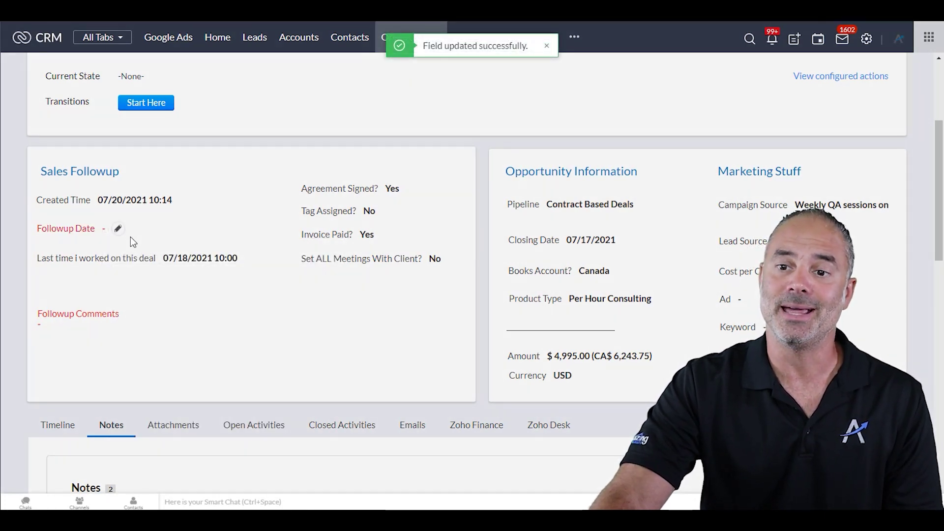
- Set the Followup Date to July 1 (07/01/2021) and save it
left_click(117, 230)
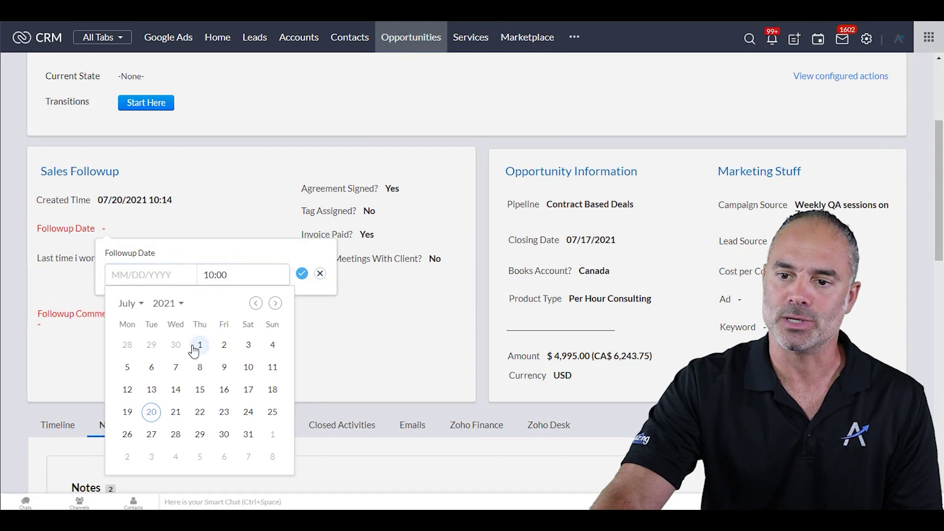
left_click(200, 345)
left_click(303, 274)
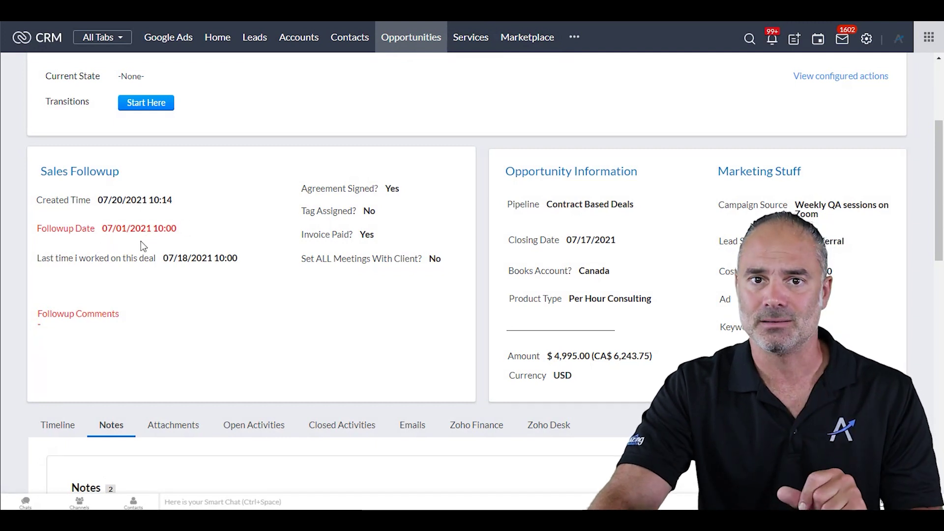
mouse_move(153, 233)
scroll(153, 233, "up", 1)
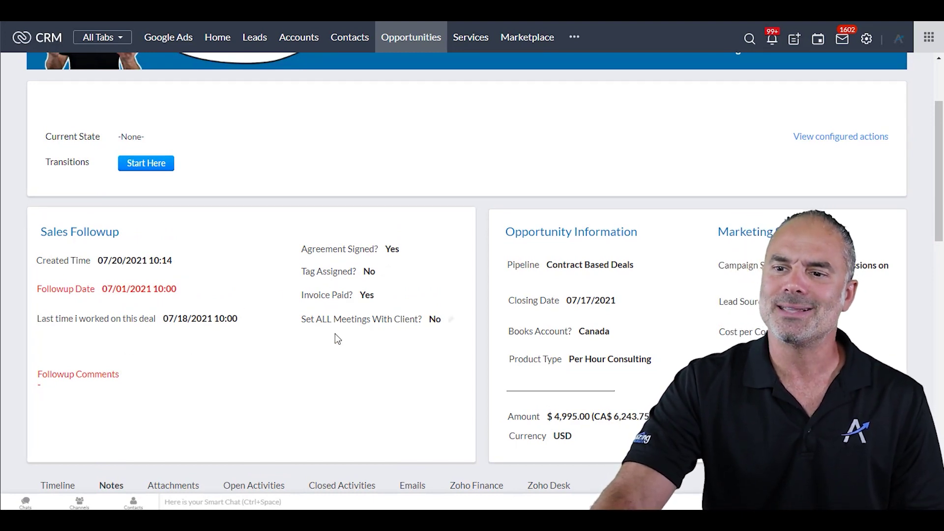
scroll(351, 275, "down", 1)
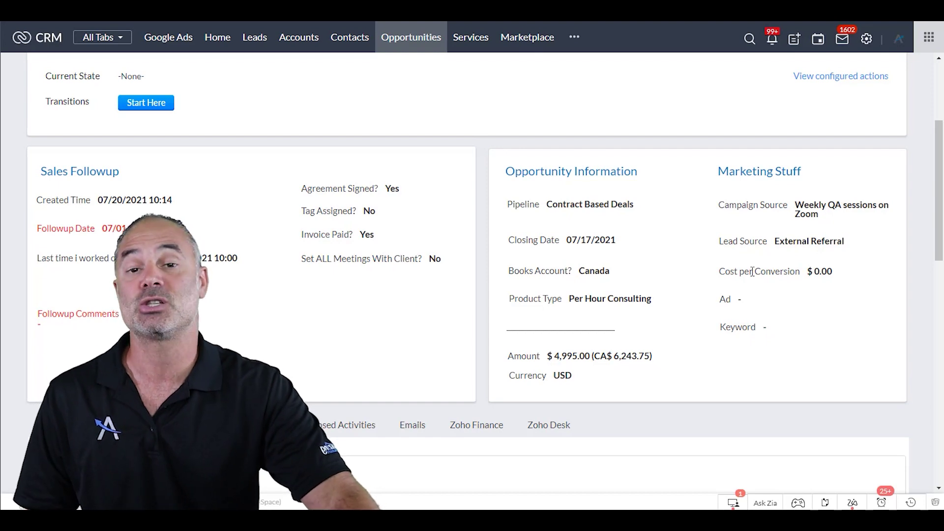
- Browse the record's Timeline, Notes and Attachments, ending on Zoho Desk's closed ticket
scroll(747, 290, "down", 5)
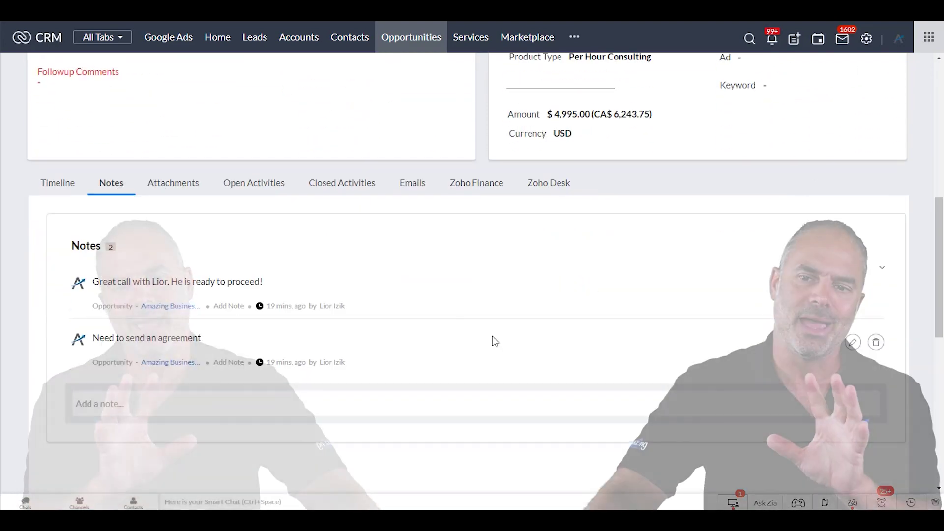
left_click(58, 186)
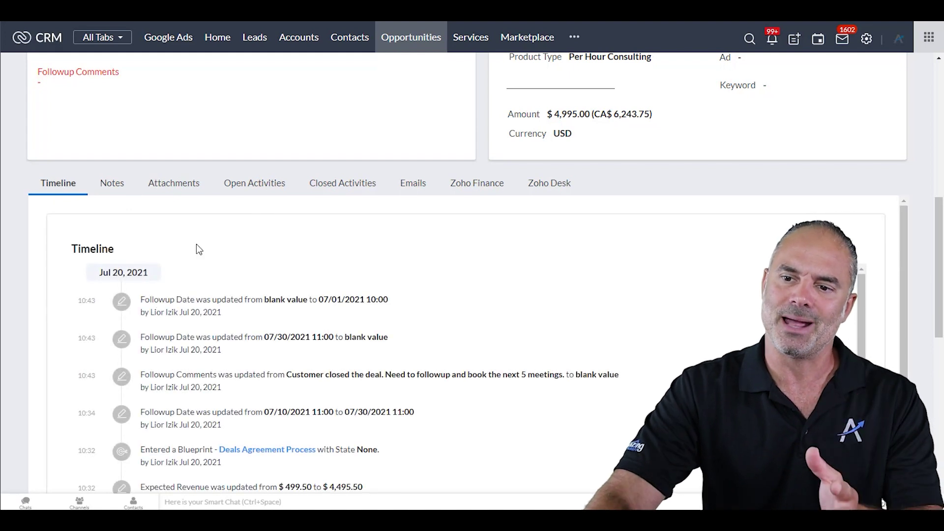
left_click(112, 185)
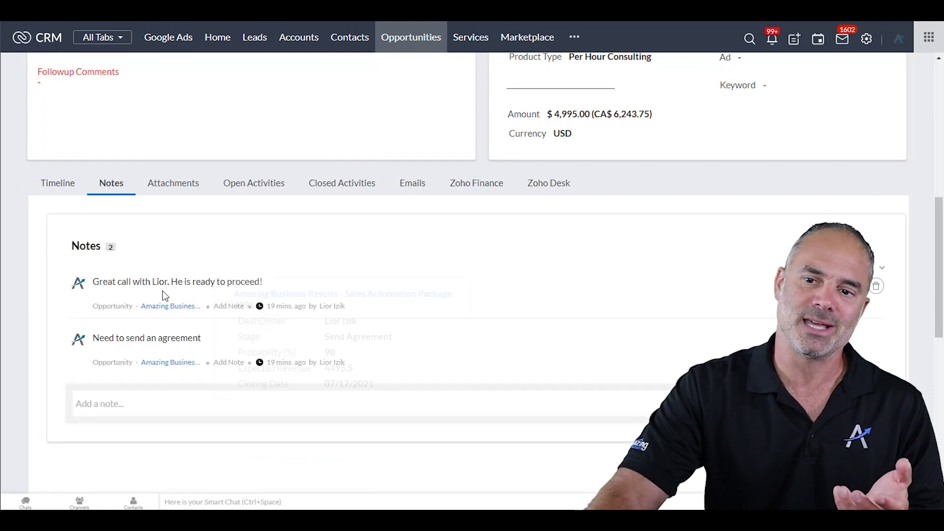
left_click(170, 183)
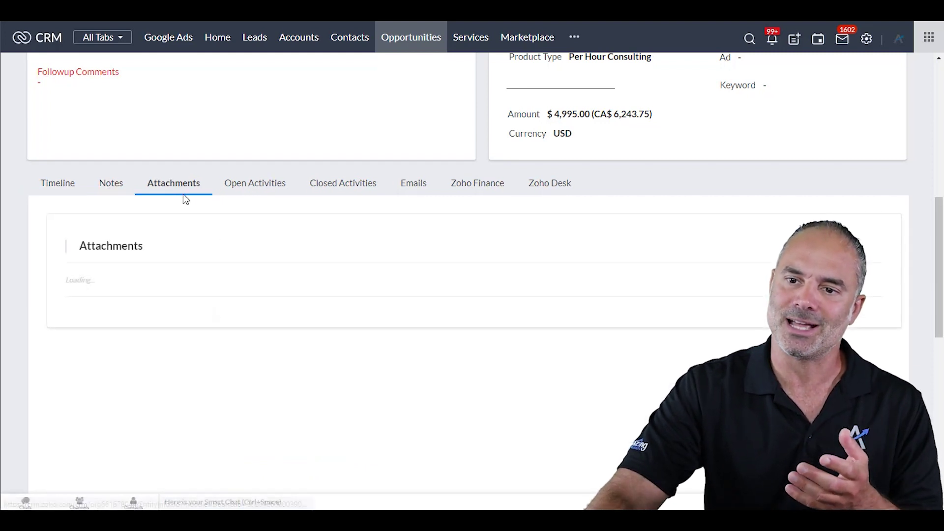
left_click(551, 185)
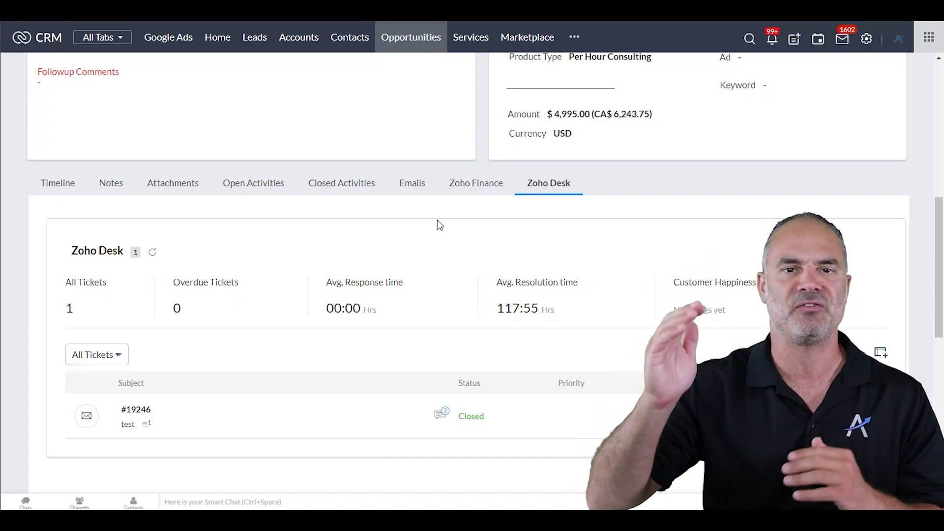
- Close the Canvas editor to return to the Canvas Builder list
scroll(607, 356, "up", 5)
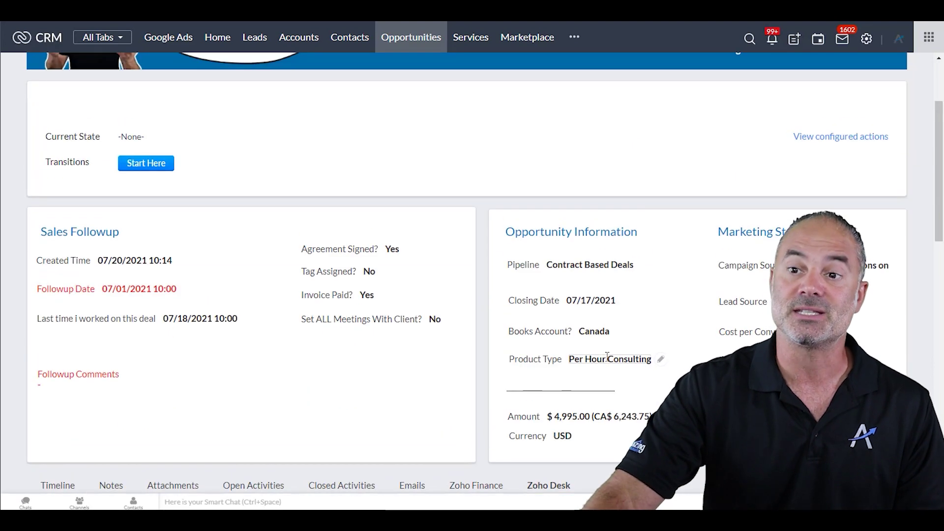
scroll(585, 359, "up", 2)
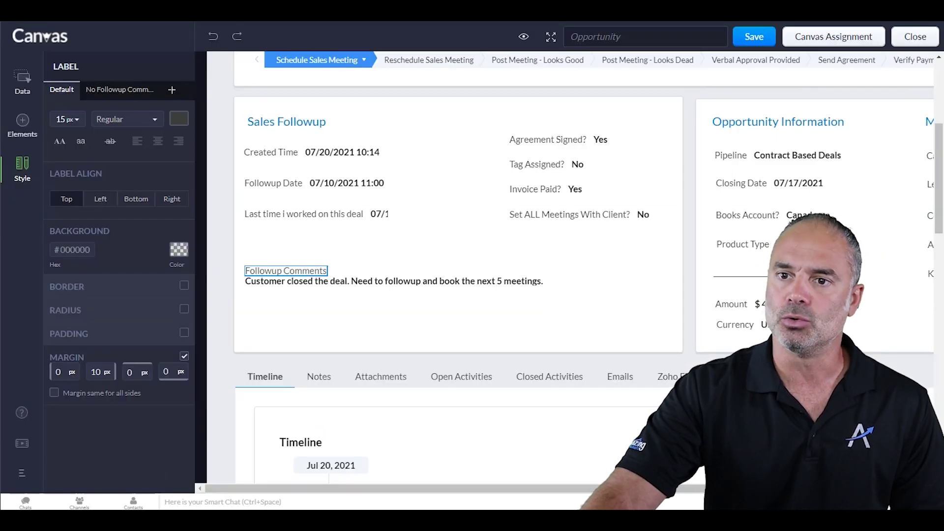
left_click(915, 38)
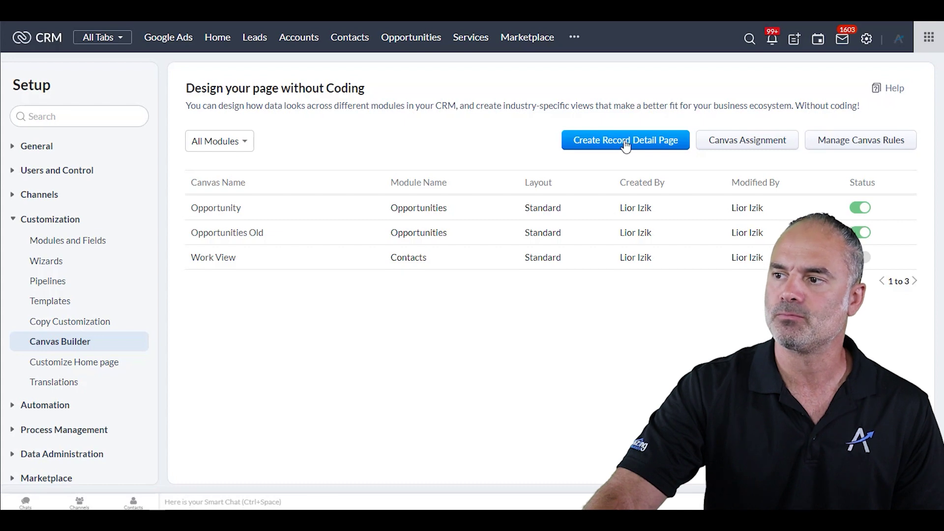
- Create a new record detail page for the Opportunities module using the Standard layout
left_click(625, 146)
left_click(502, 91)
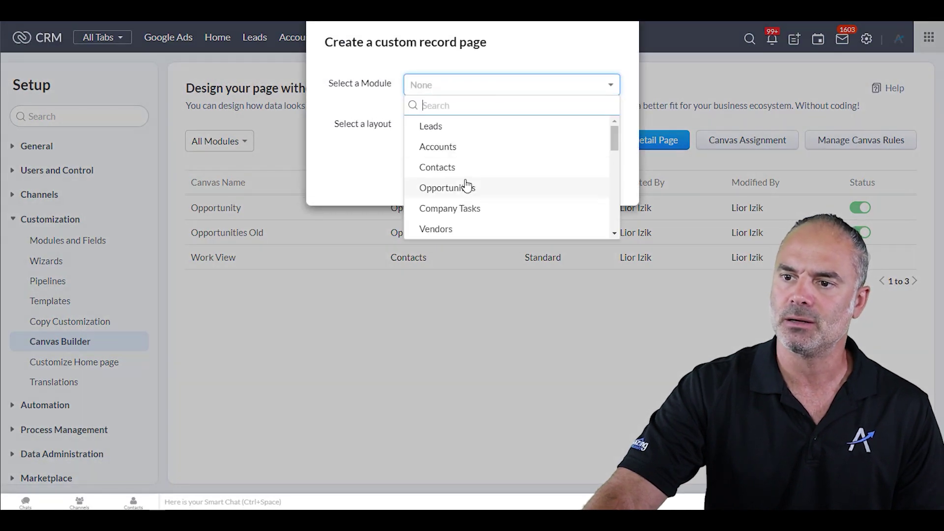
left_click(467, 187)
left_click(451, 131)
left_click(602, 180)
left_click(605, 186)
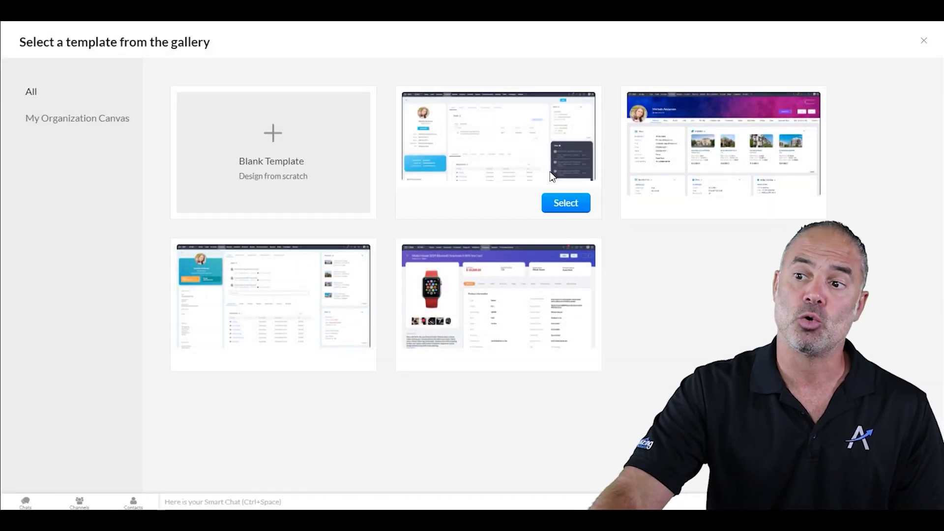
mouse_move(453, 196)
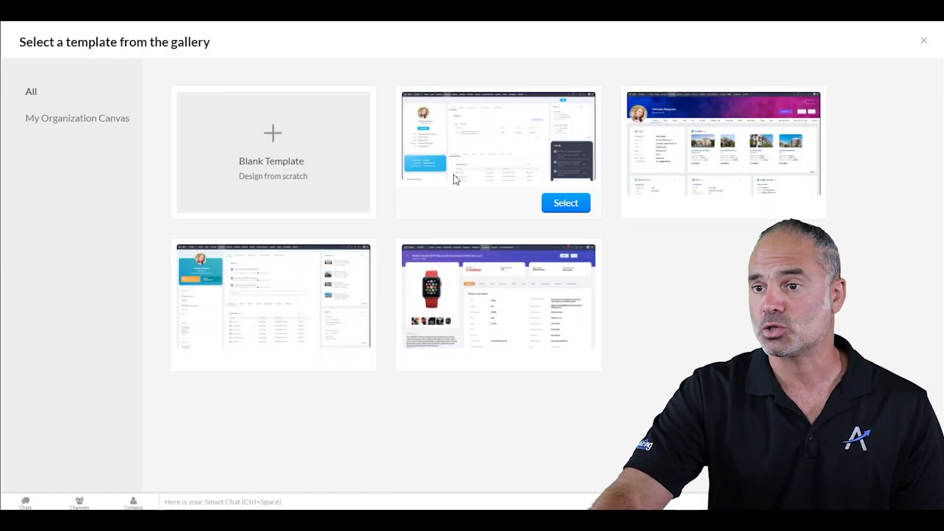
left_click(572, 207)
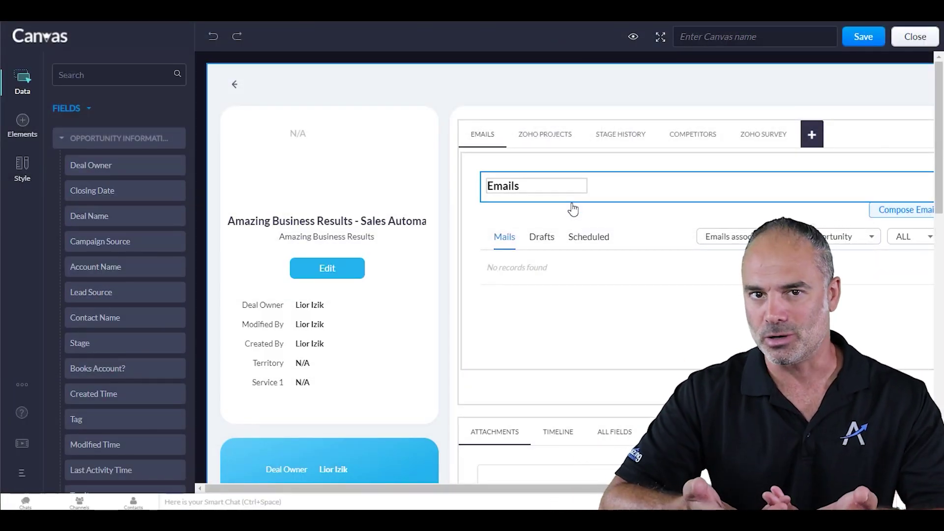
left_click(291, 384)
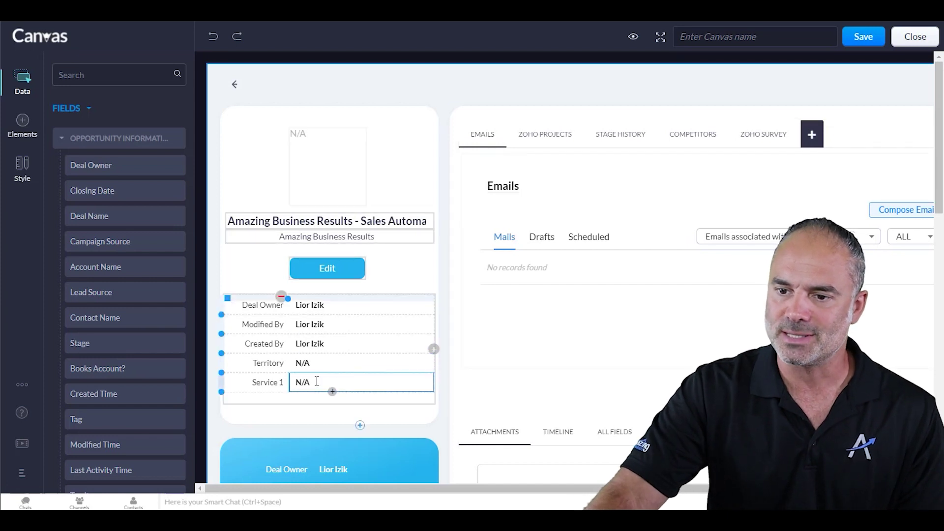
right_click(274, 383)
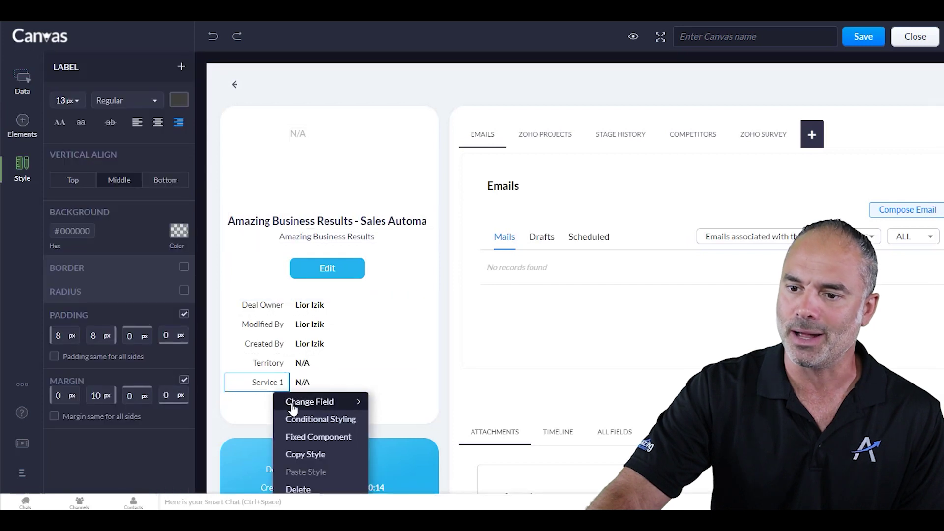
left_click(314, 487)
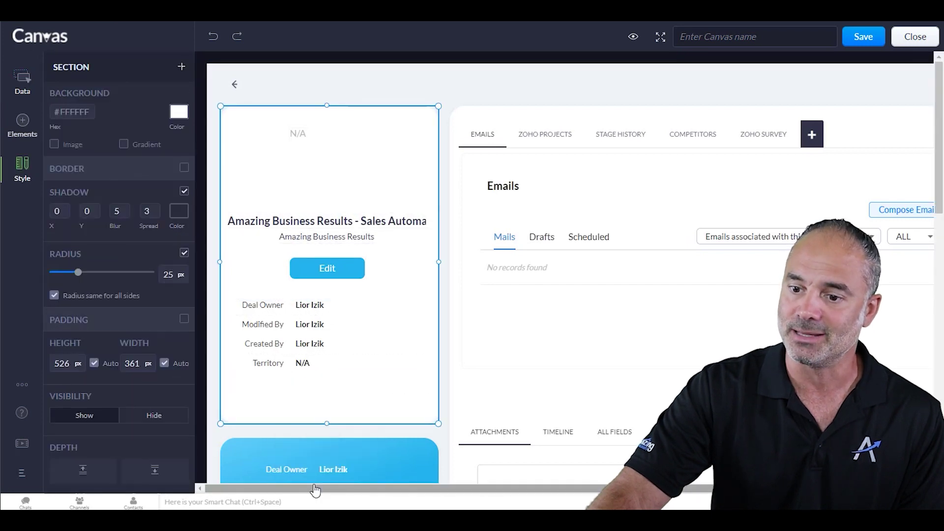
left_click(22, 87)
scroll(187, 372, "down", 2)
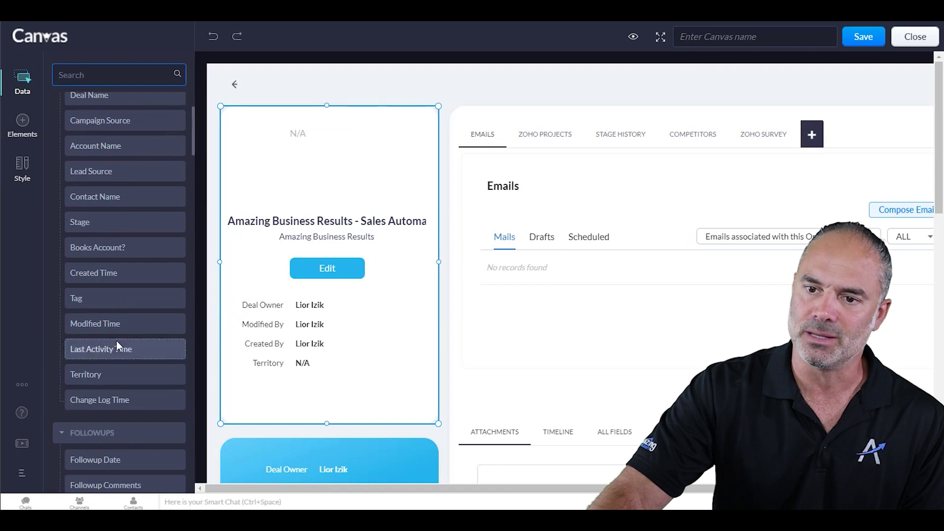
left_click_drag(100, 275, 255, 384)
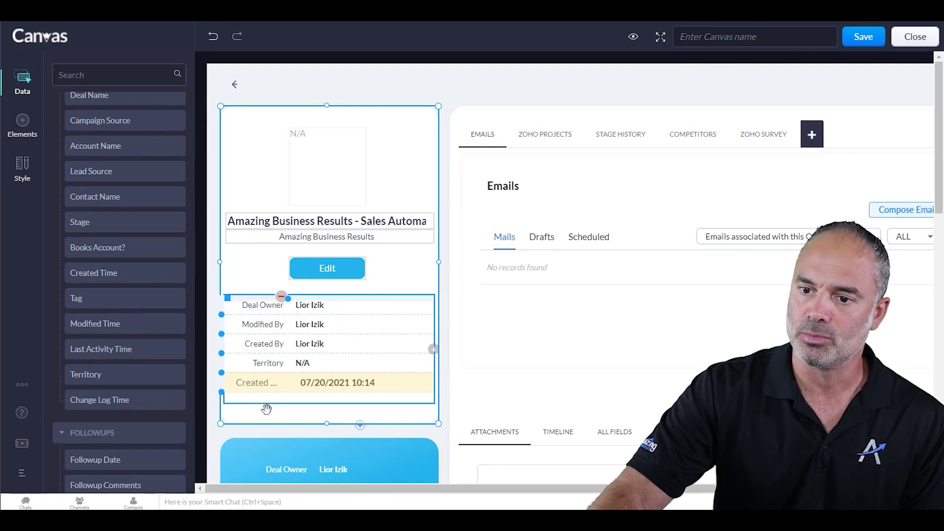
left_click(272, 379)
left_click(272, 379)
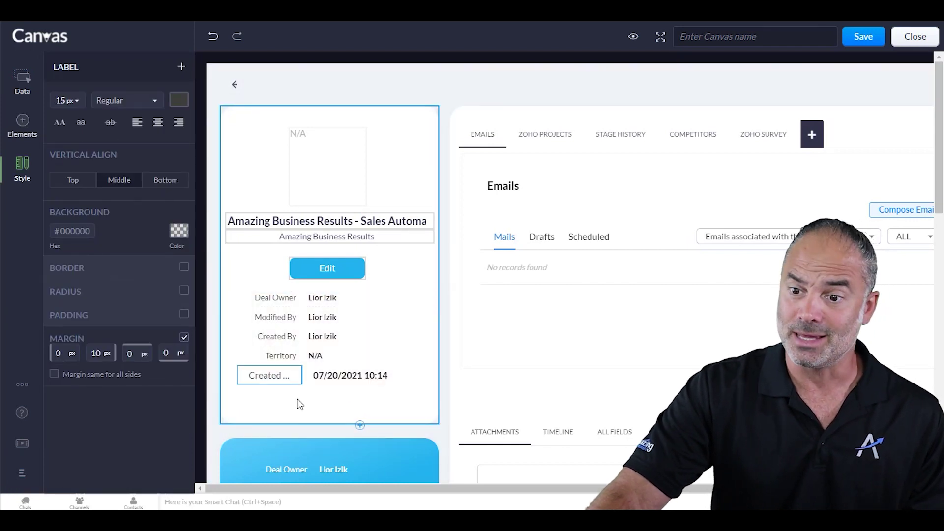
left_click(273, 391)
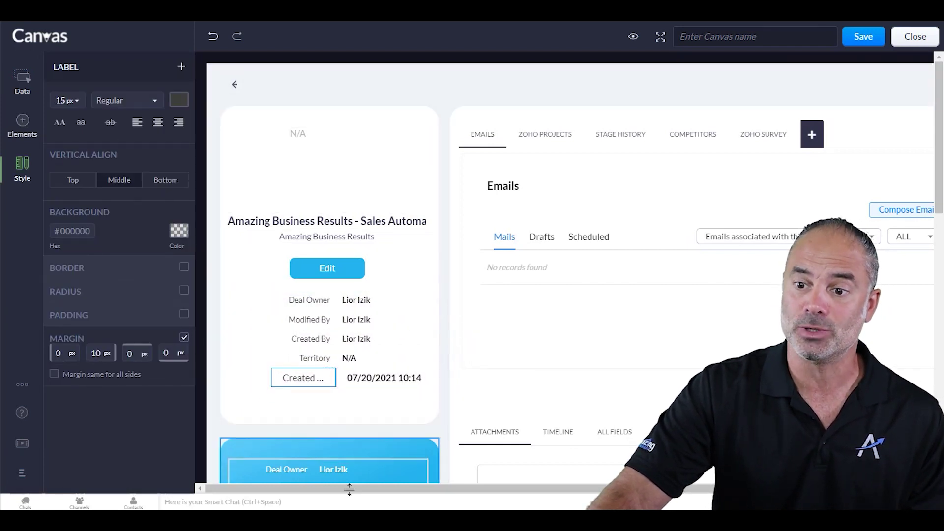
left_click(519, 433)
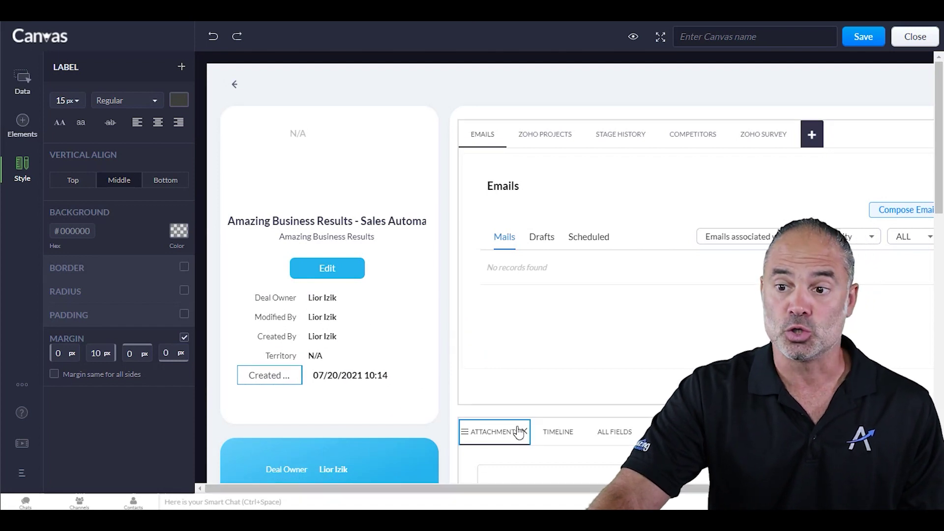
left_click(395, 459)
left_click(371, 175)
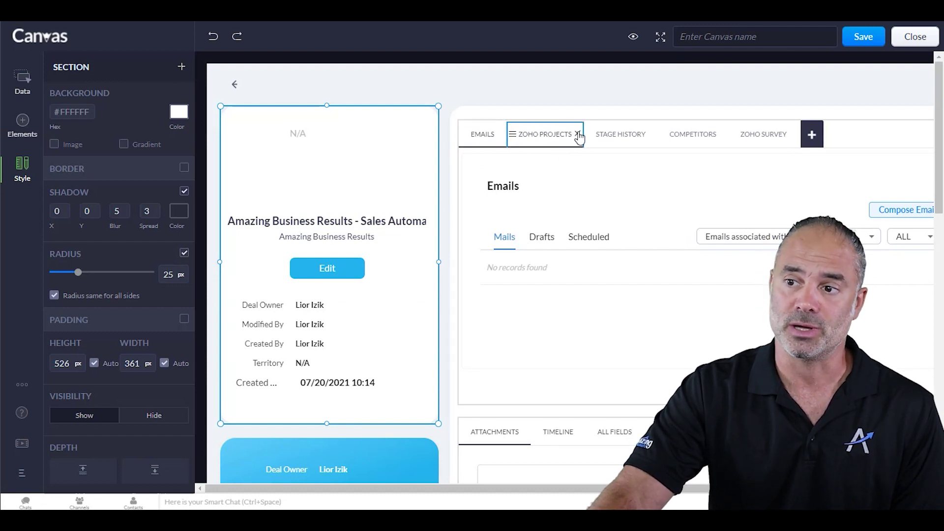
- Replace the Zoho Projects and Stage History tabs with Open Activities and Closed Activities
left_click(578, 134)
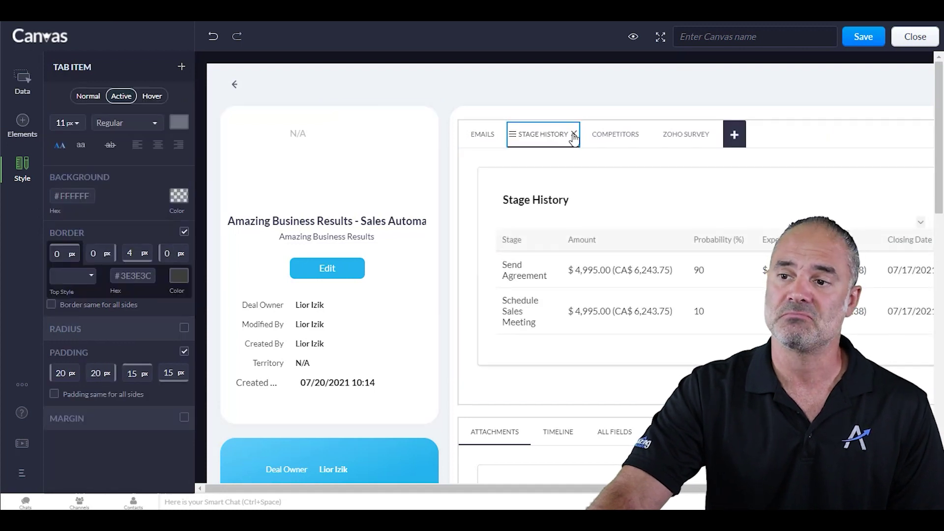
left_click(574, 136)
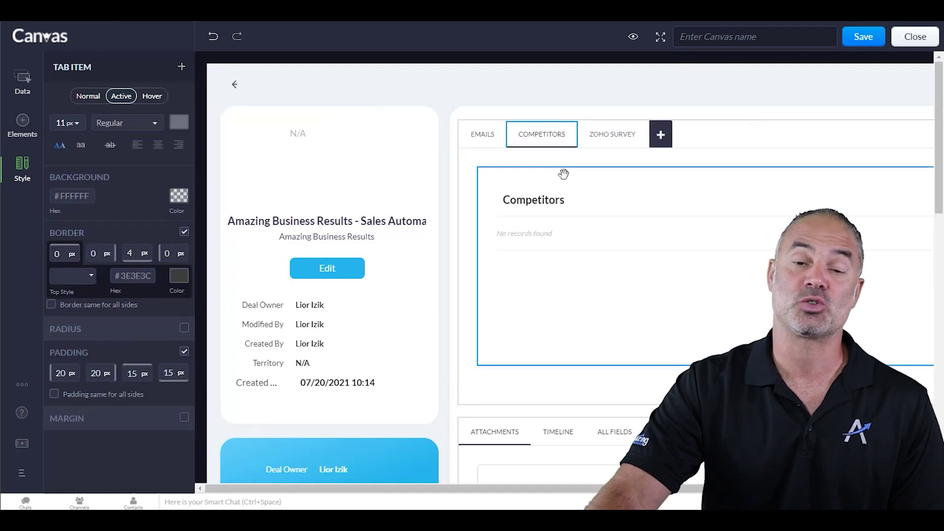
left_click(666, 140)
left_click(604, 242)
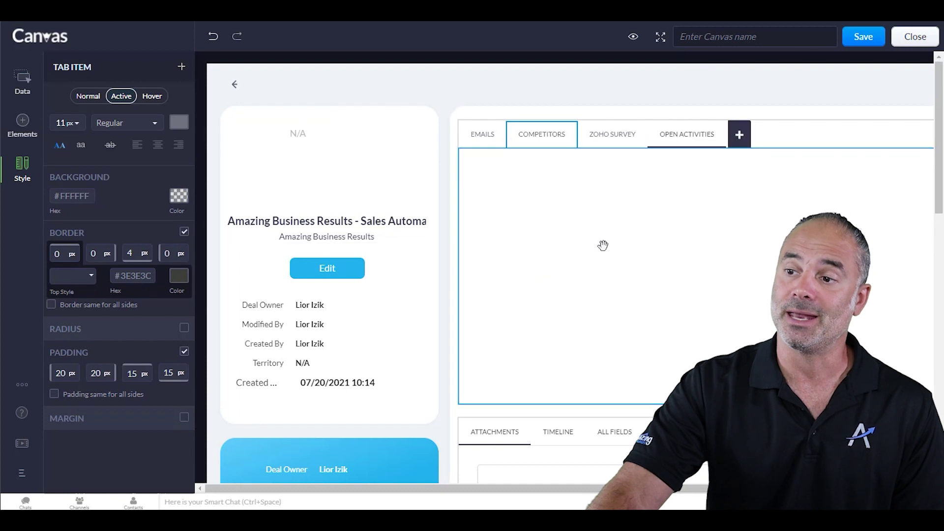
left_click(738, 134)
left_click(683, 262)
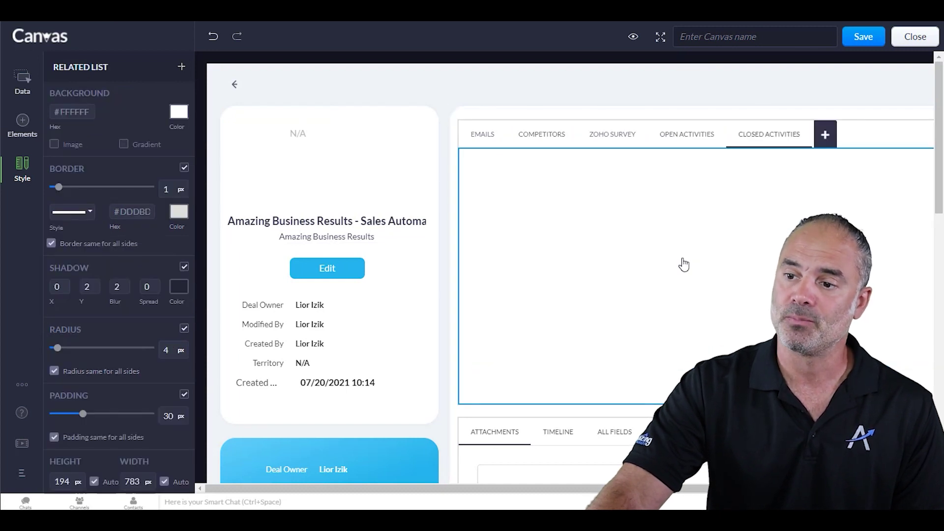
- Select the page itself to review its page styling and related-list tabs
left_click(550, 85)
scroll(487, 216, "down", 5)
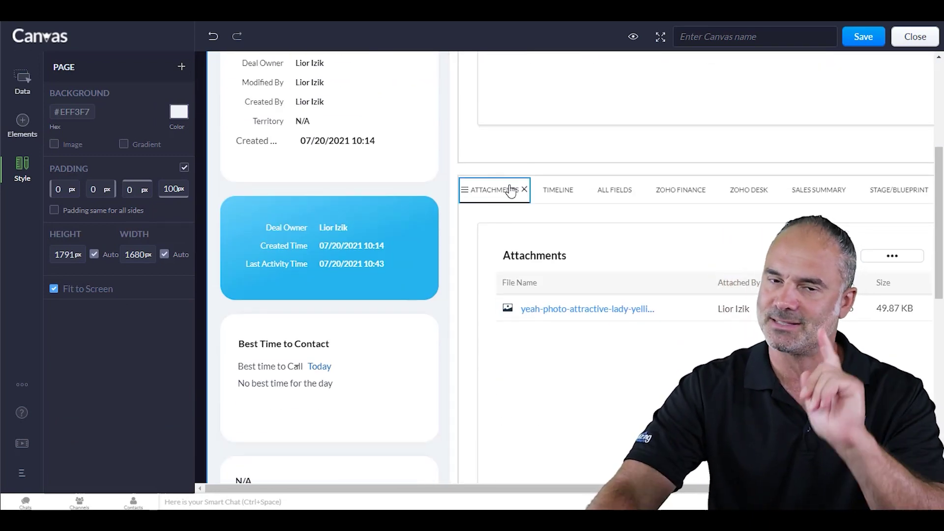
scroll(506, 212, "down", 3)
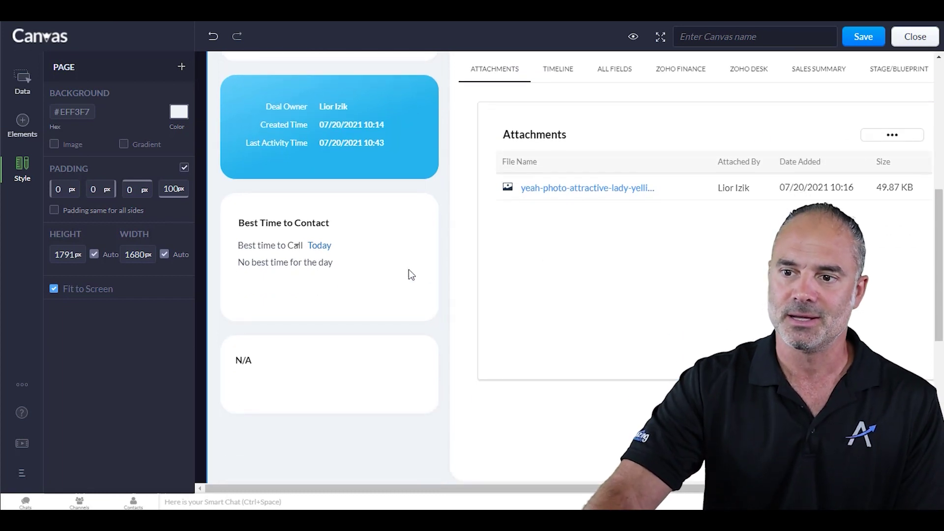
scroll(411, 262, "up", 3)
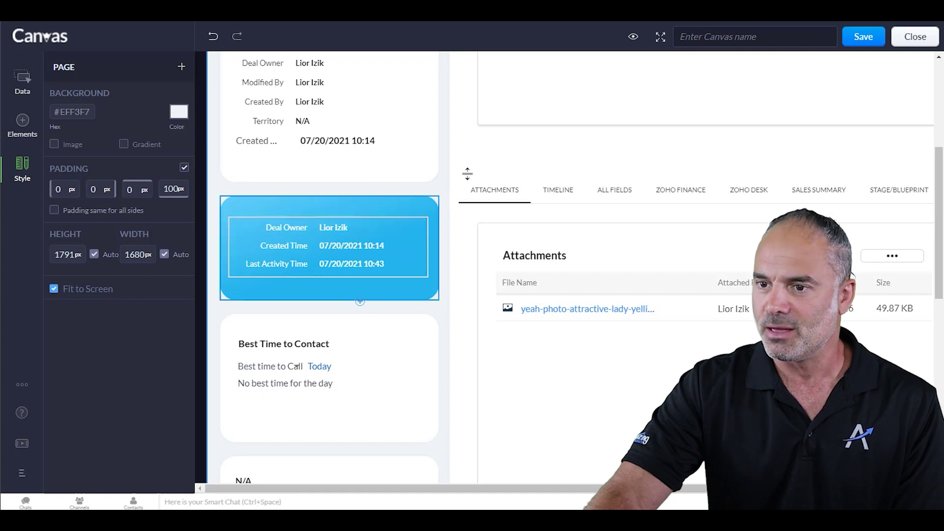
- Go to Manage Canvas Rules via the Modified By label's Conditional Styling option
scroll(344, 202, "up", 3)
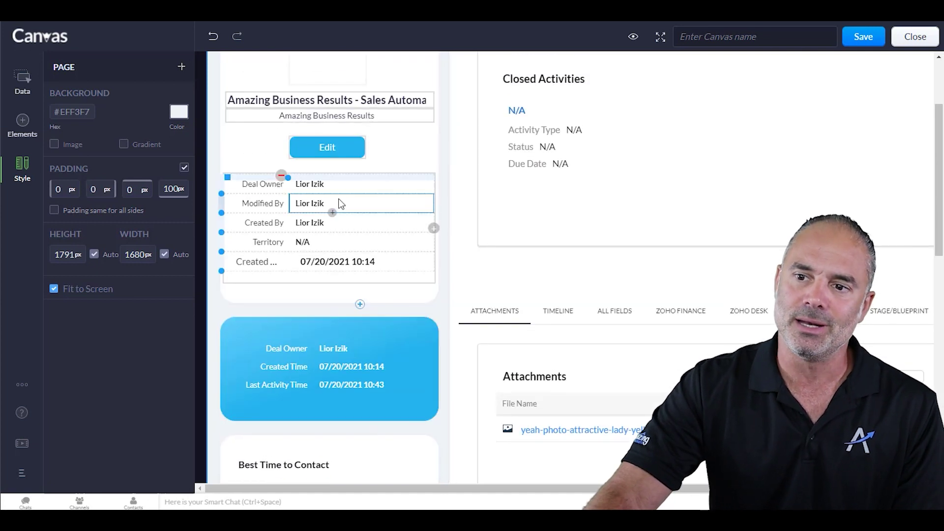
right_click(271, 204)
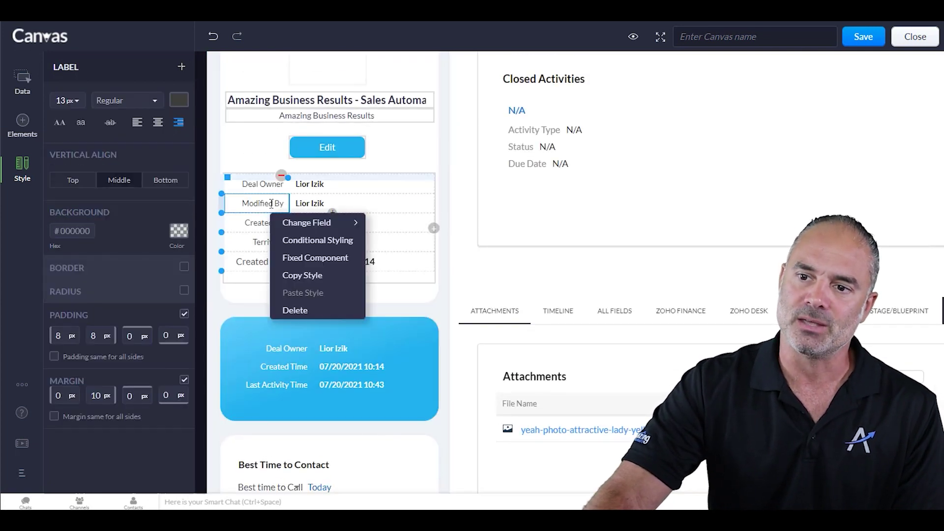
left_click(338, 244)
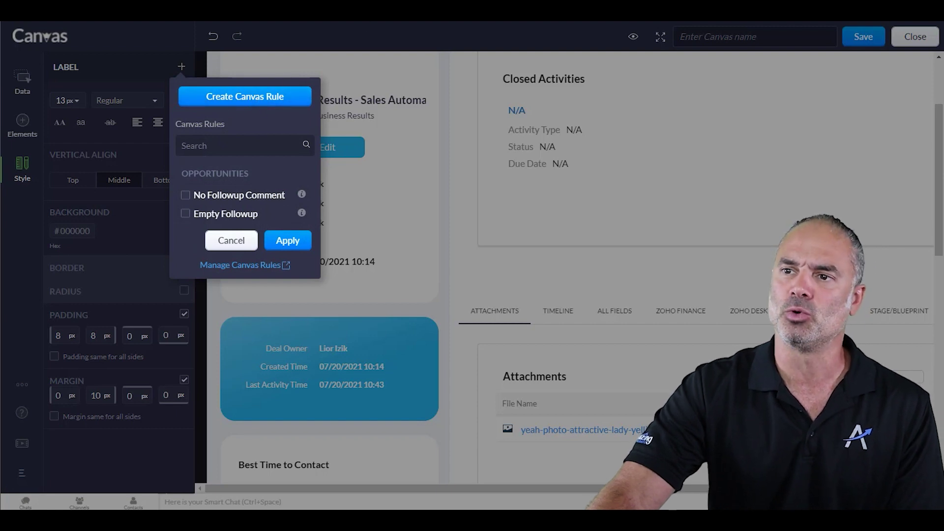
left_click(372, 21)
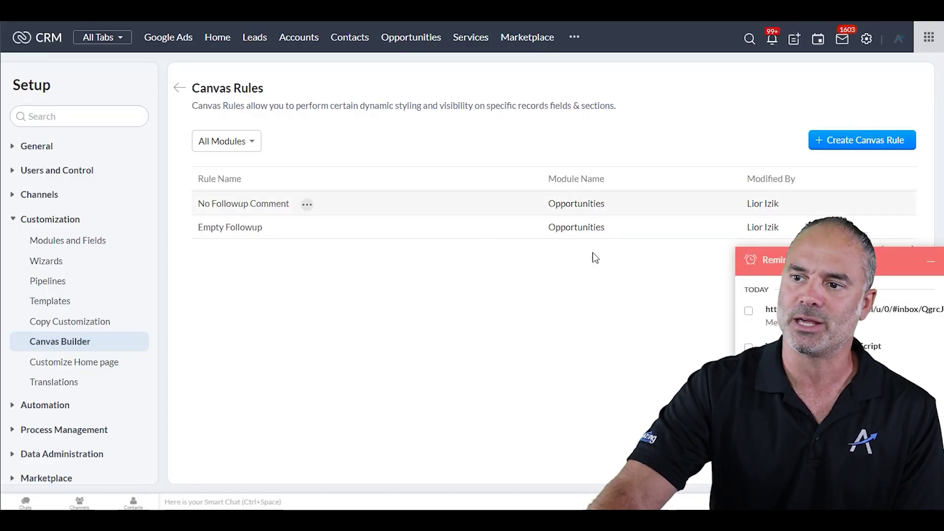
- Review the No Followup Comment rule's criteria and cancel without changes
left_click(280, 228)
left_click(307, 205)
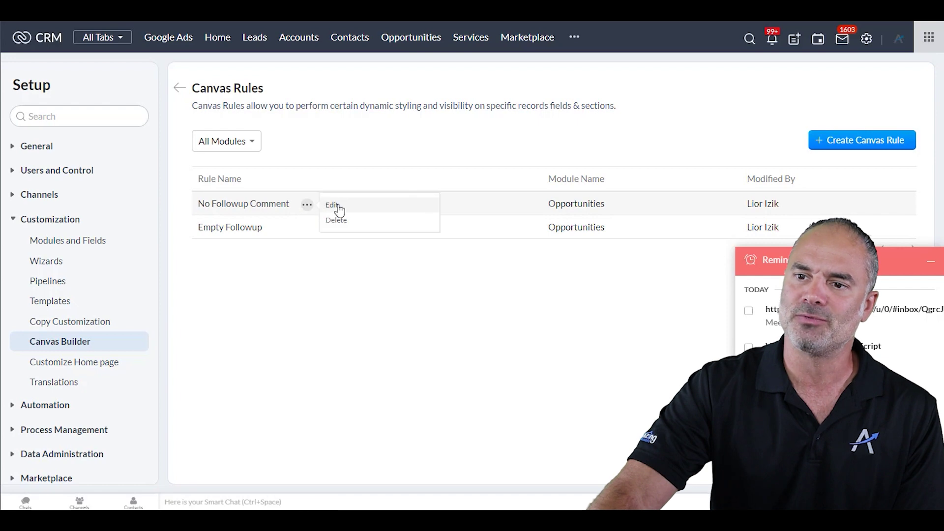
left_click(337, 206)
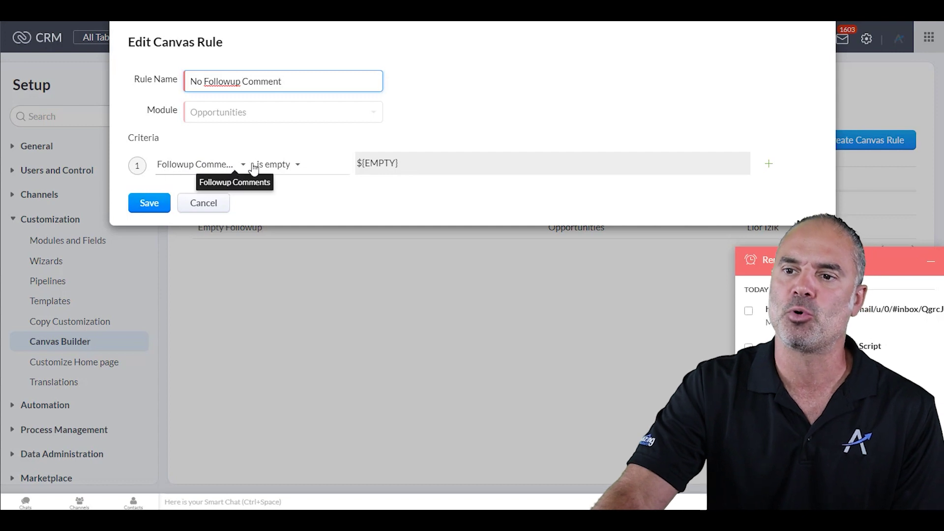
left_click(225, 202)
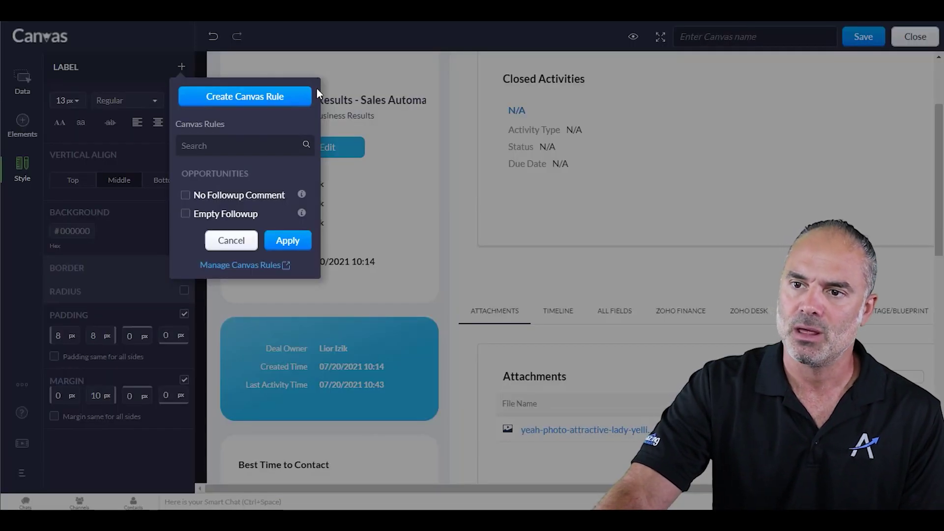
- Check the record's red Followup Date and Followup Comments, then open the Opportunity canvas
left_click(338, 51)
left_click(263, 203)
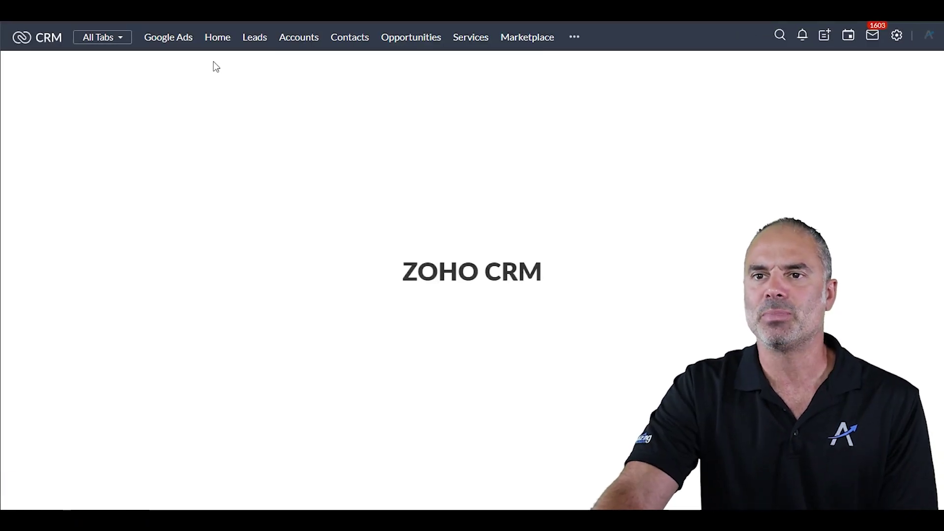
scroll(113, 378, "down", 2)
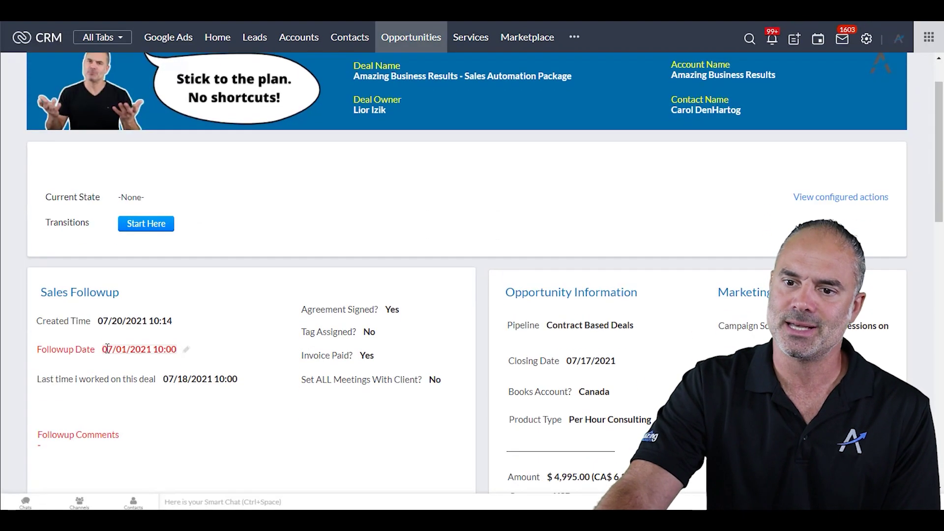
left_click_drag(67, 349, 84, 405)
left_click_drag(54, 435, 159, 447)
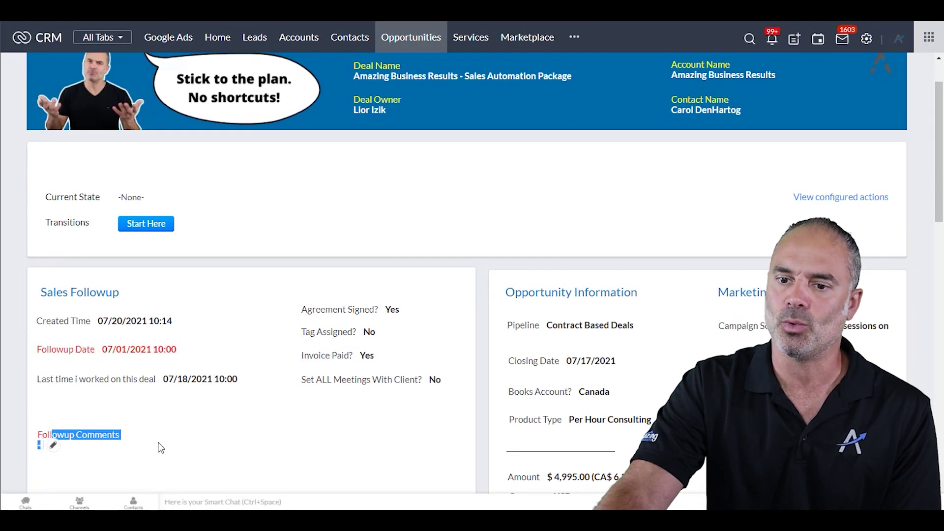
left_click(138, 416)
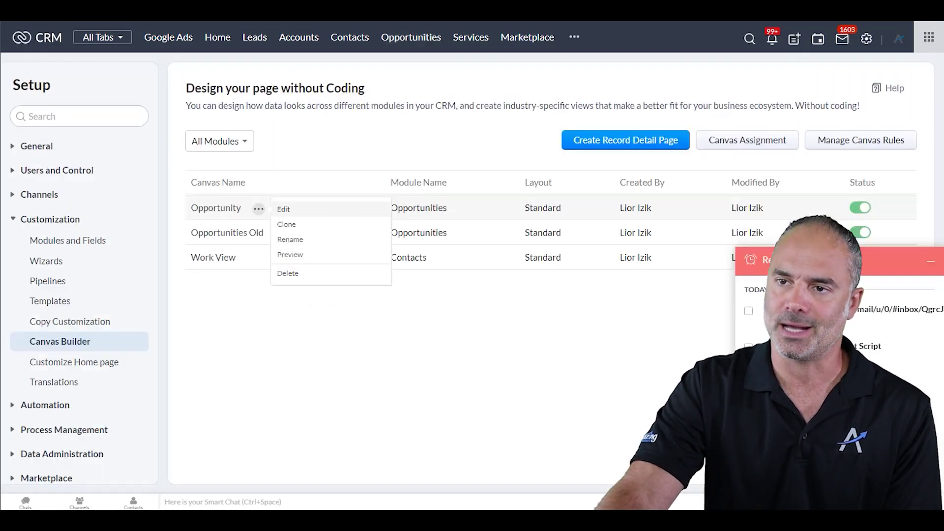
left_click(281, 207)
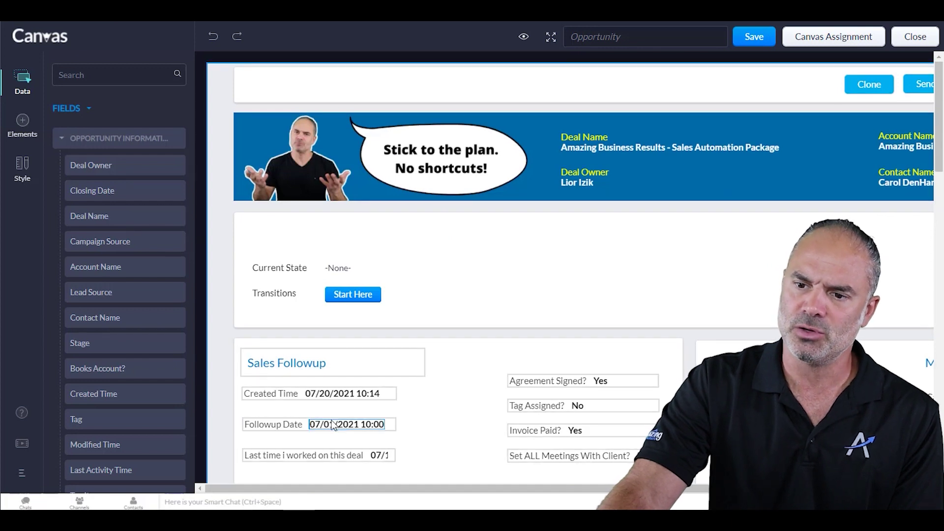
- Compare Followup Date's Empty Followup red style with Followup Comments' No Followup Comment rule
scroll(295, 363, "down", 2)
left_click(270, 312)
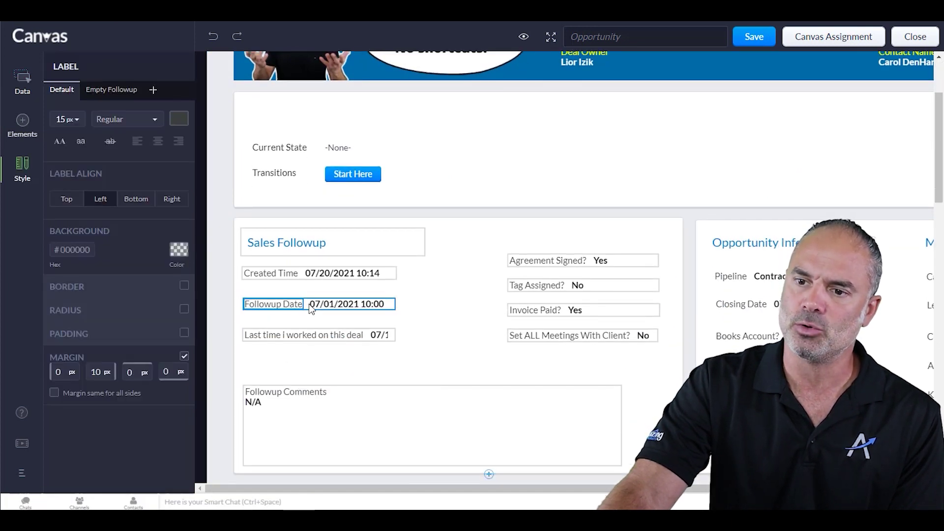
left_click(110, 90)
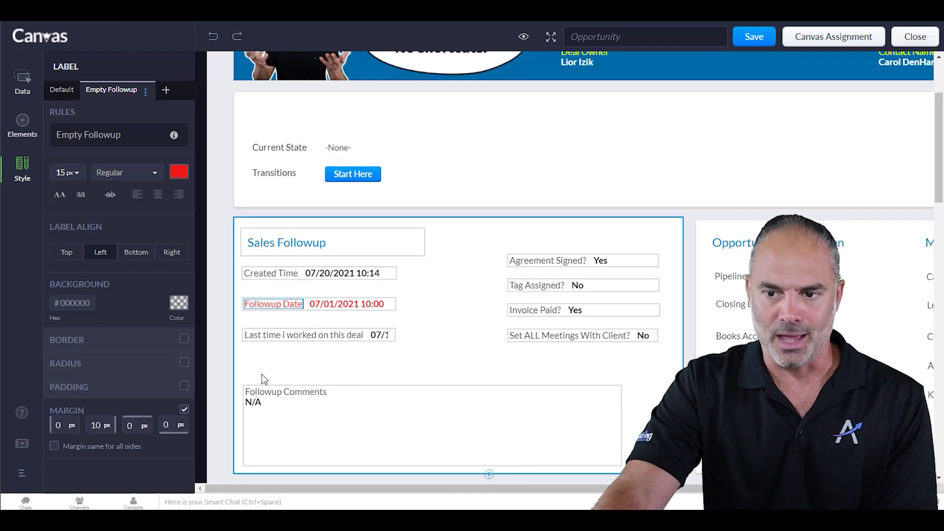
left_click(280, 391)
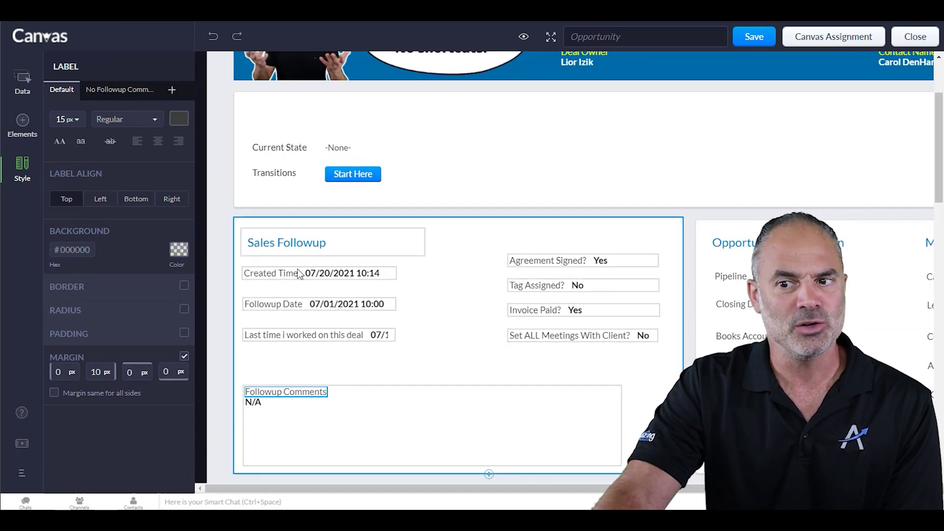
left_click(278, 272)
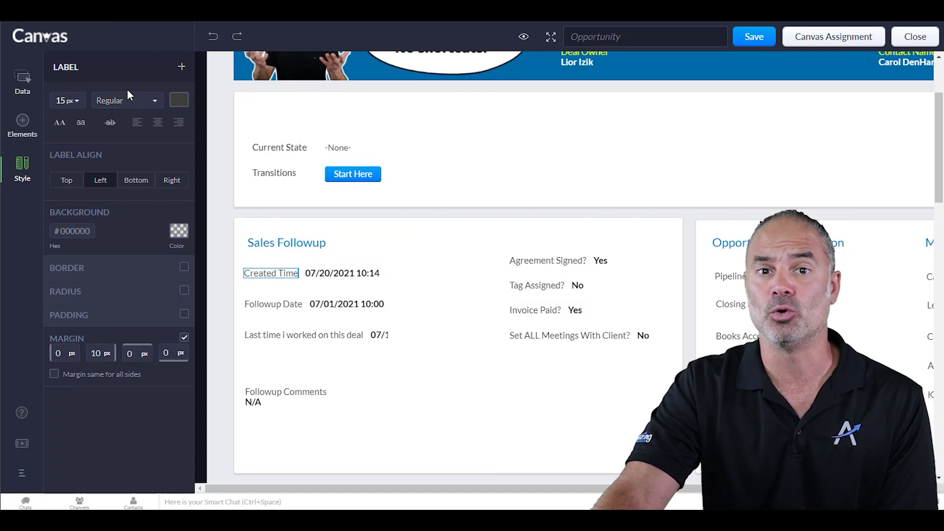
left_click(280, 305)
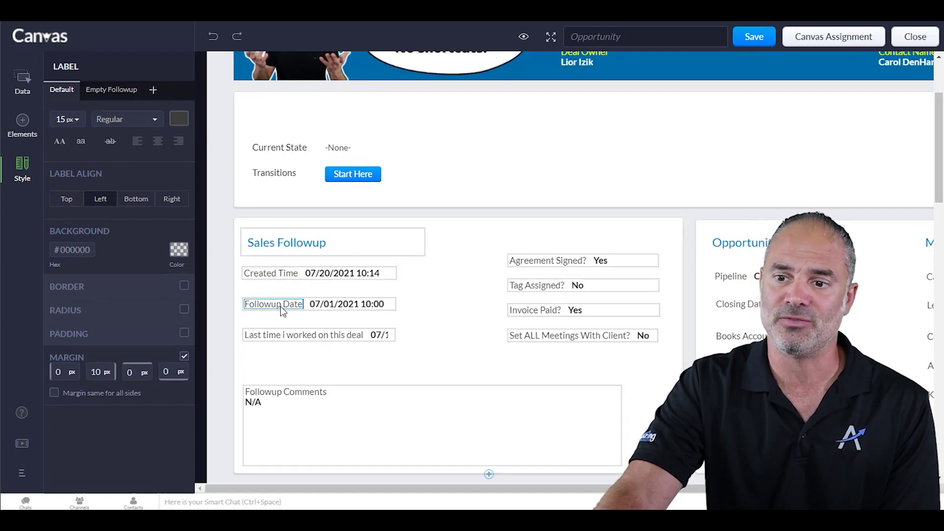
left_click(279, 395)
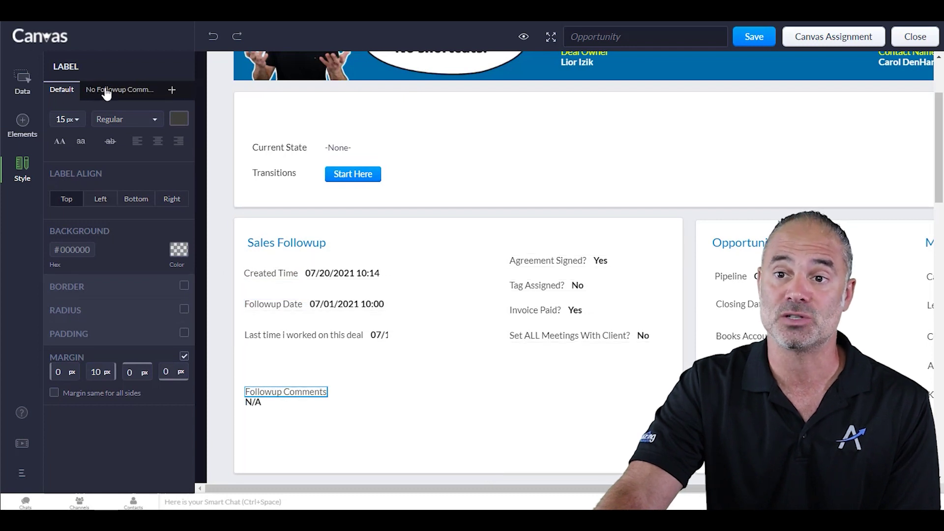